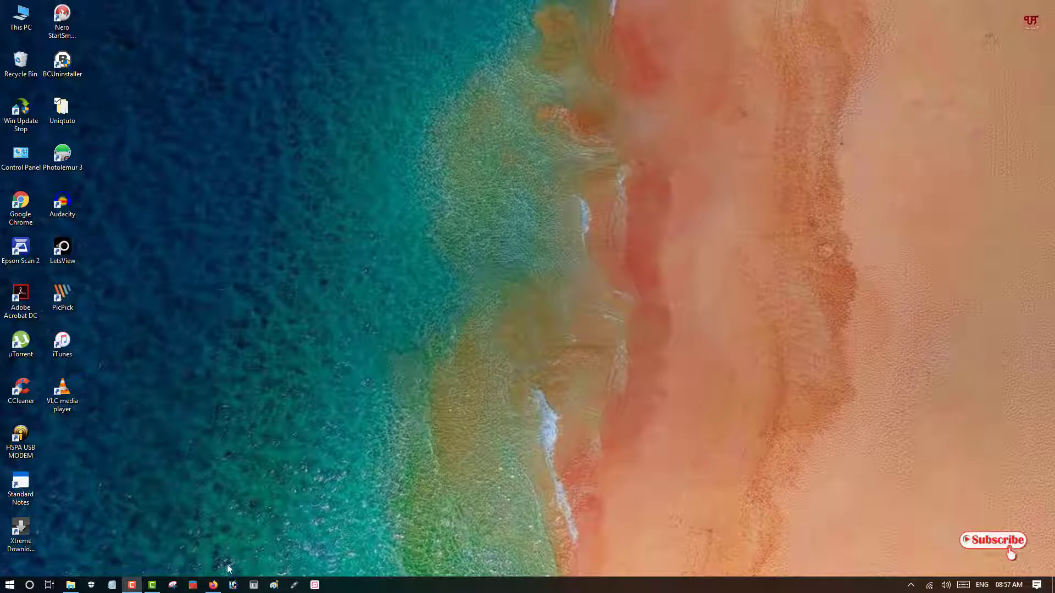
# Leave the VideoLAN website in the browser and launch VLC from its desktop icon
pyautogui.click(213, 585)
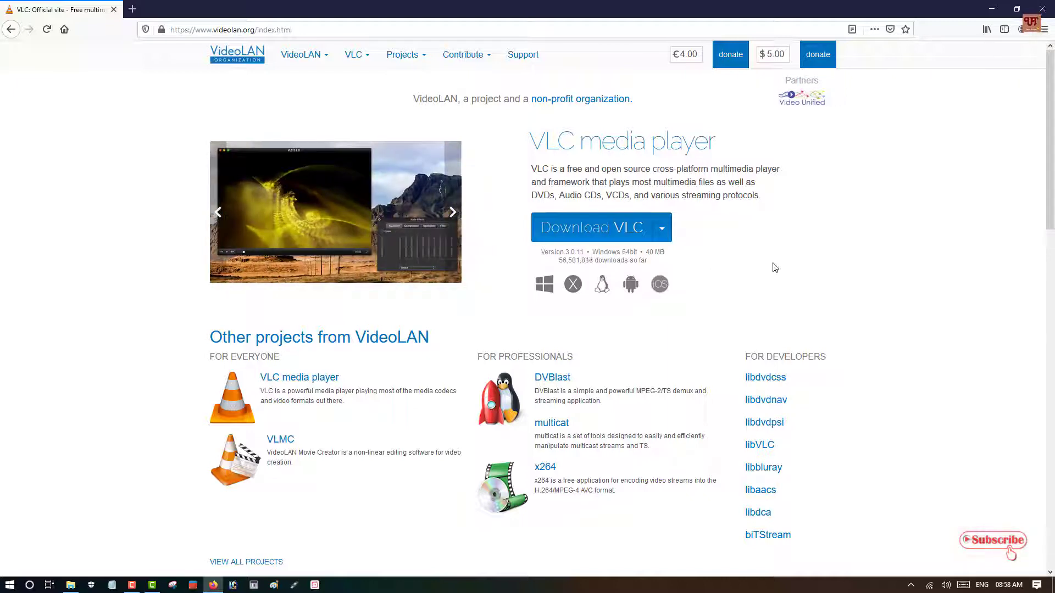
pyautogui.click(992, 9)
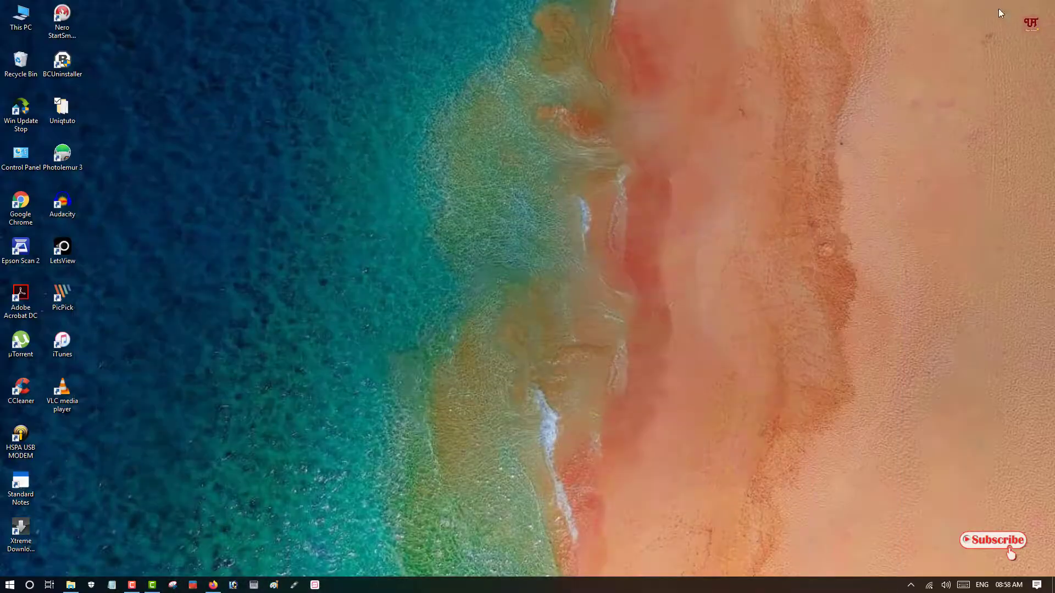
pyautogui.doubleClick(66, 402)
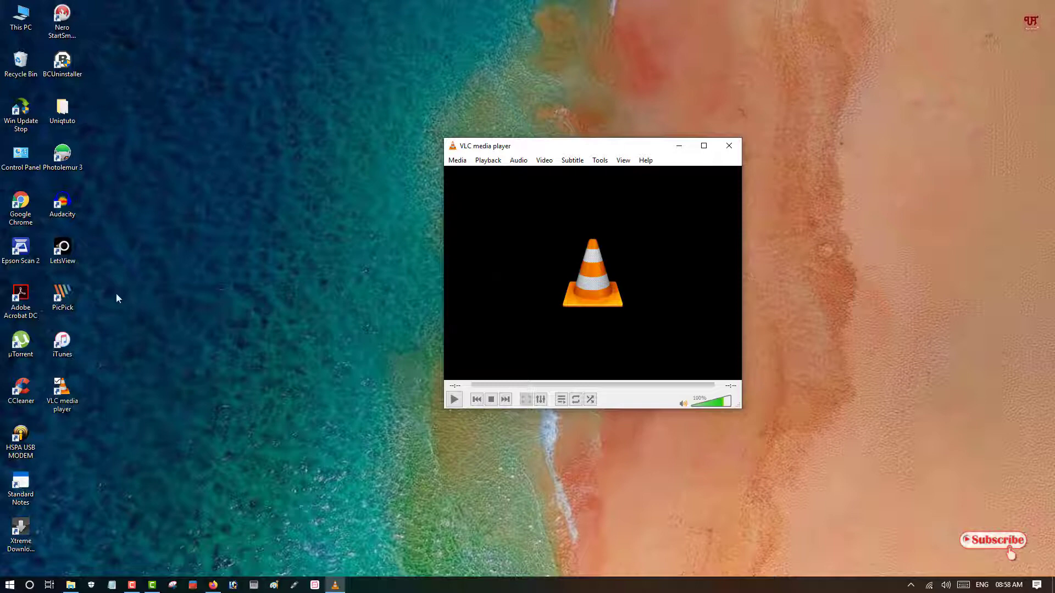
# Open 'Crafting world intro' from the Videos folder so it plays in VLC
pyautogui.click(71, 586)
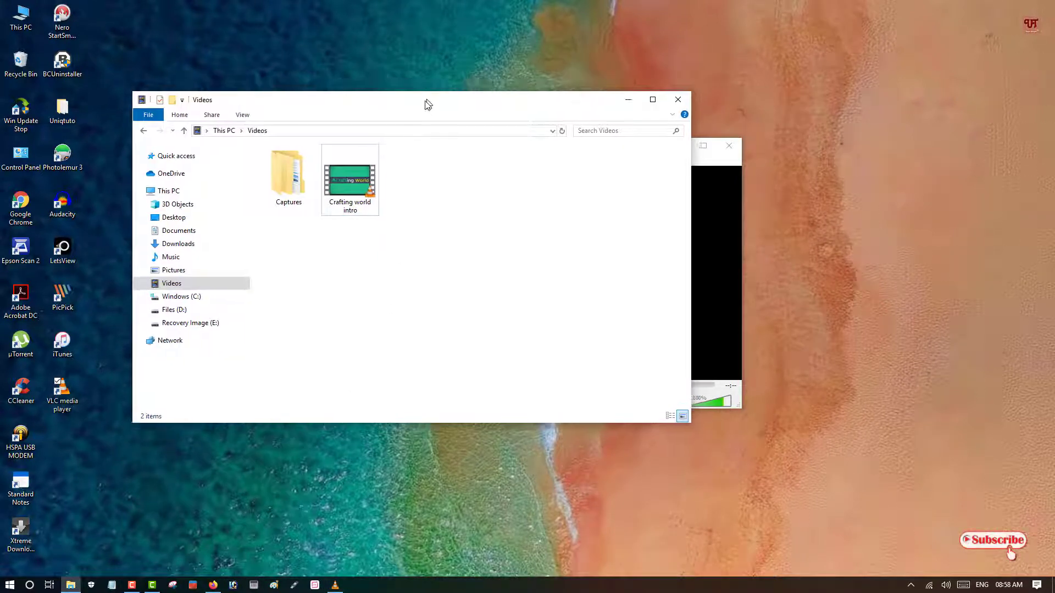
pyautogui.moveTo(428, 98); pyautogui.dragTo(407, 109)
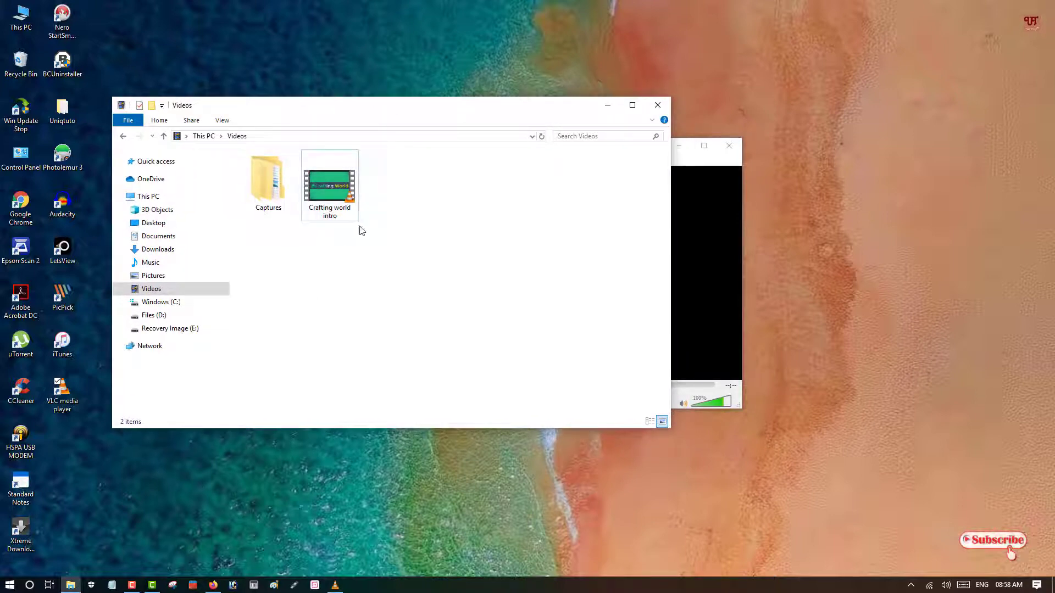
pyautogui.click(349, 213)
pyautogui.doubleClick(345, 207)
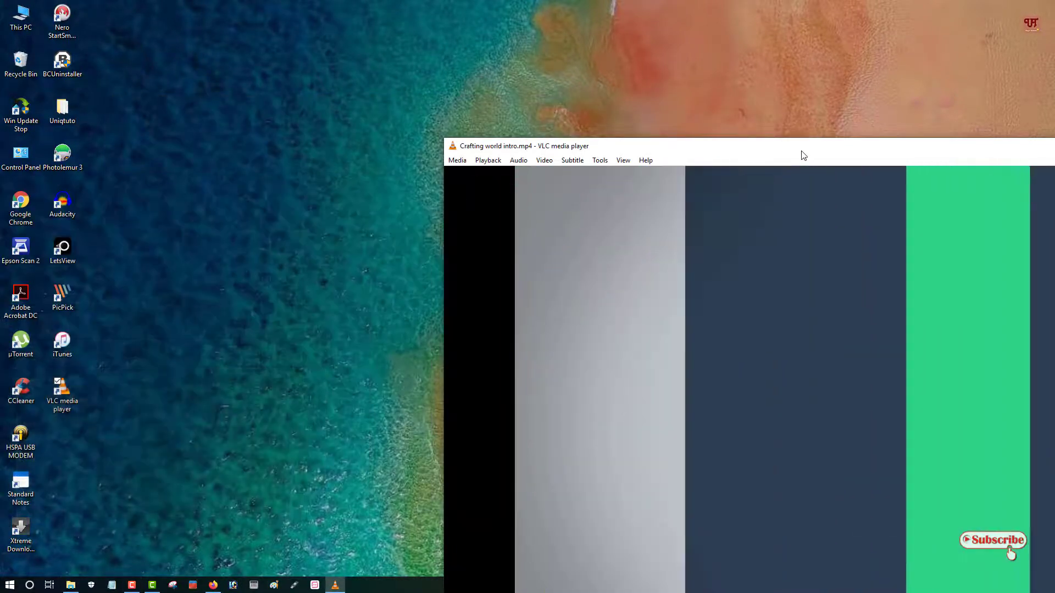
# Enlarge the VLC window to nearly full screen and pause the intro at 00:06
pyautogui.moveTo(787, 148)
pyautogui.mouseDown()
pyautogui.moveTo(405, 17)
pyautogui.moveTo(372, 24)
pyautogui.mouseUp()
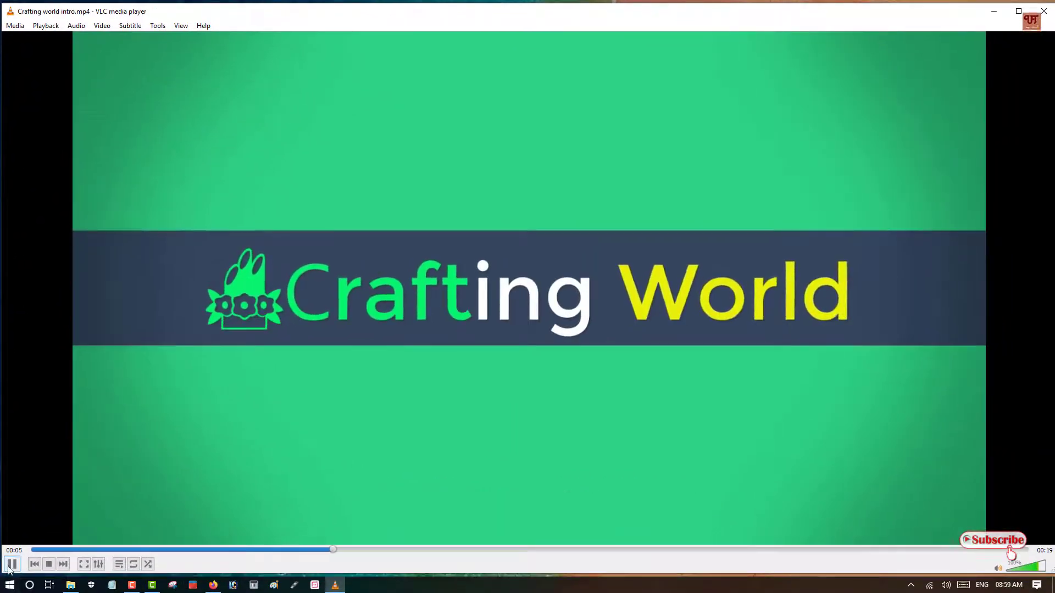
pyautogui.click(12, 563)
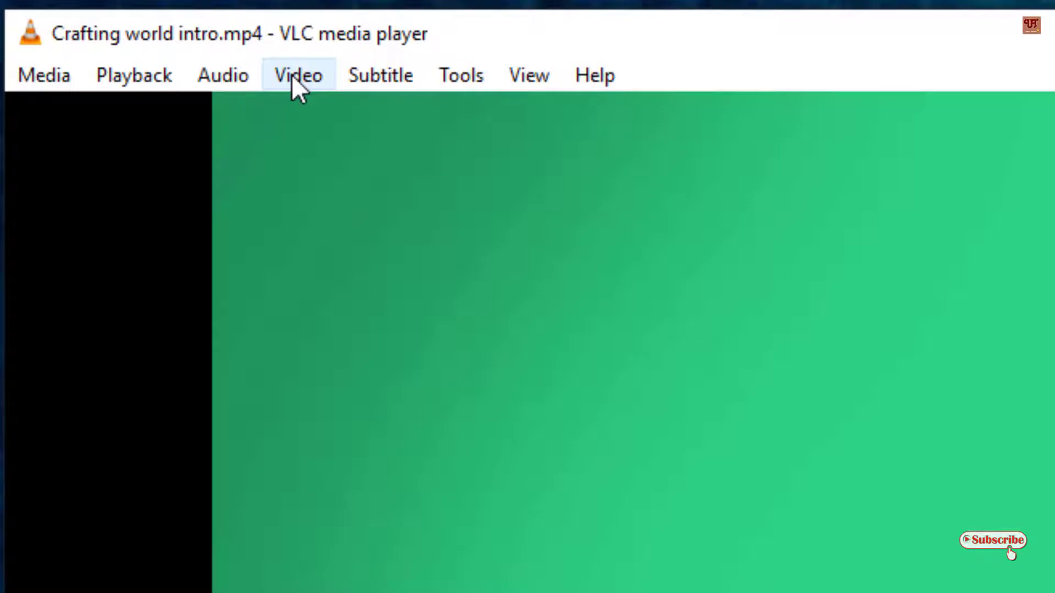
# Disable the intro's video track from the Video > Video Track menu
pyautogui.click(292, 74)
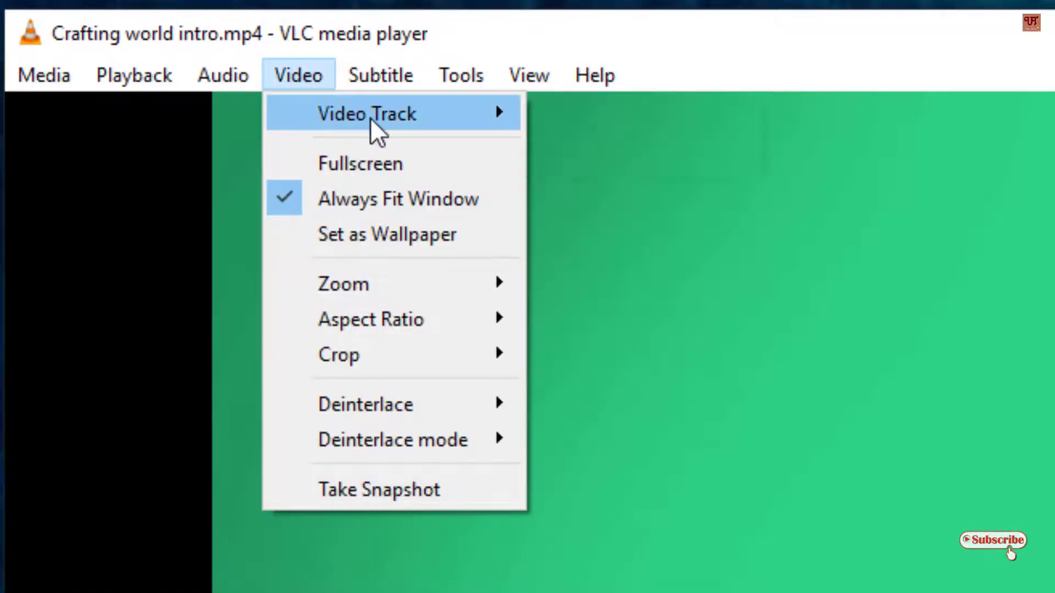
pyautogui.moveTo(360, 111)
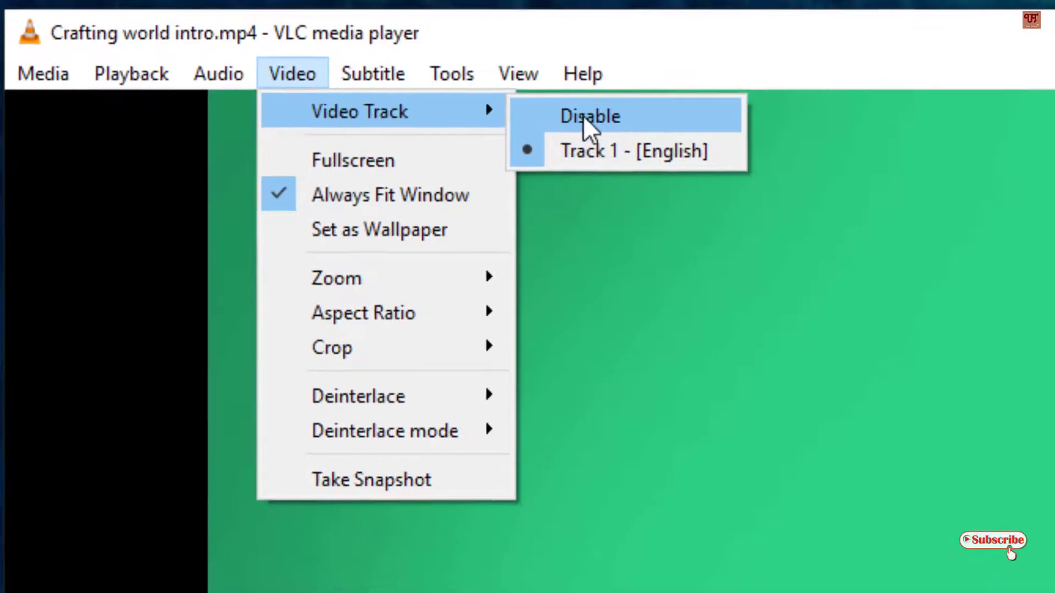
pyautogui.click(596, 121)
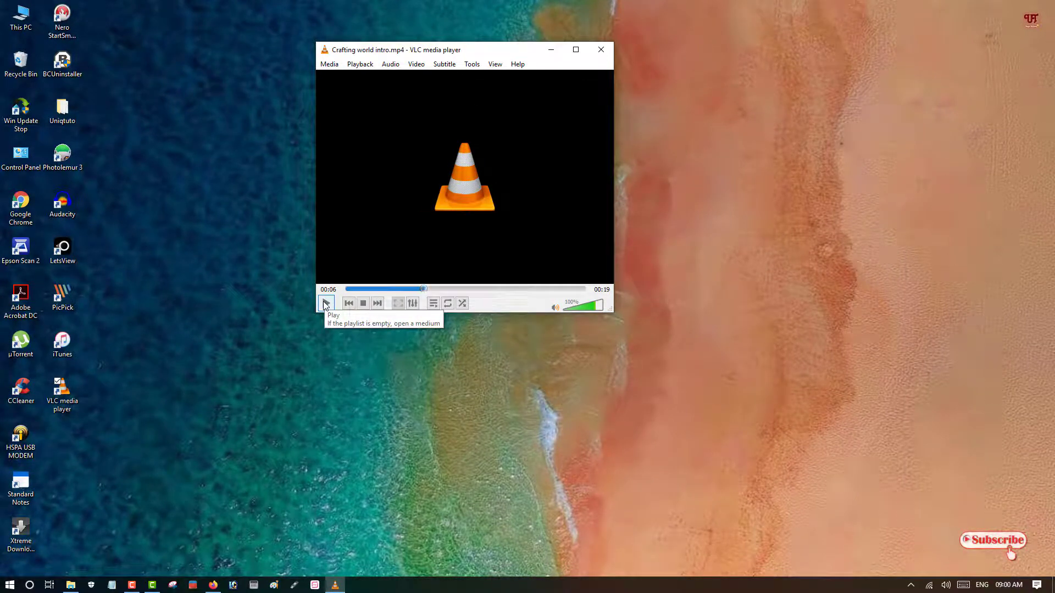
# Play the audio-only intro to 00:15, move the window down-right, and minimize VLC
pyautogui.click(326, 304)
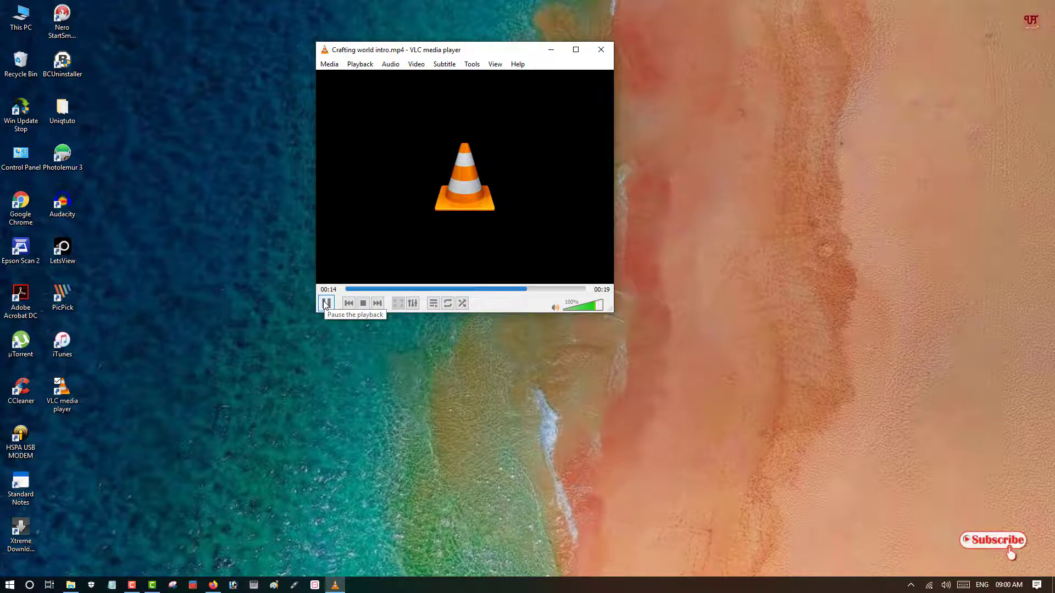
pyautogui.click(326, 304)
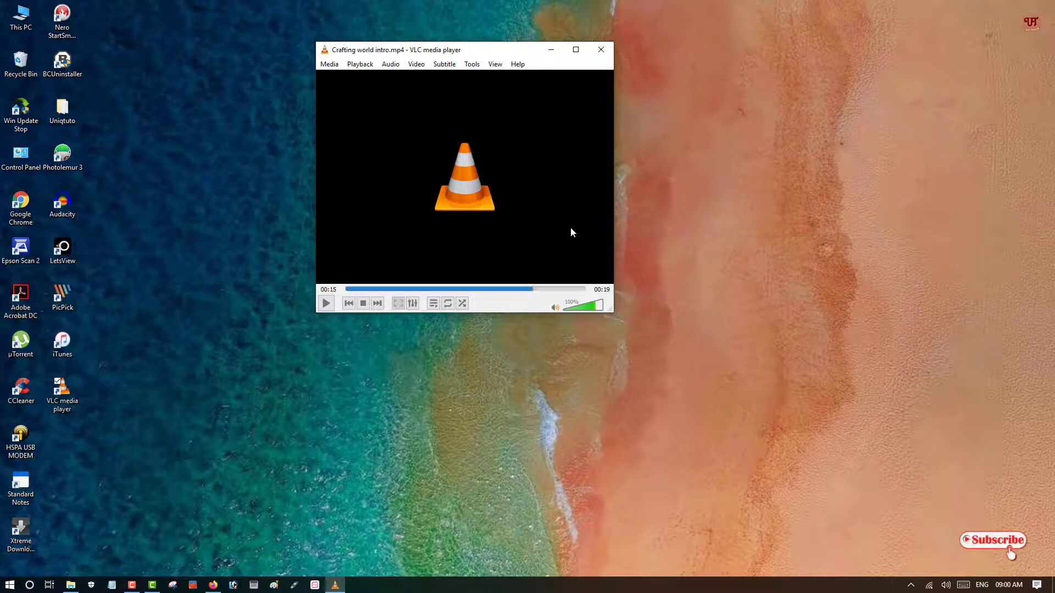
pyautogui.moveTo(487, 55); pyautogui.dragTo(495, 96)
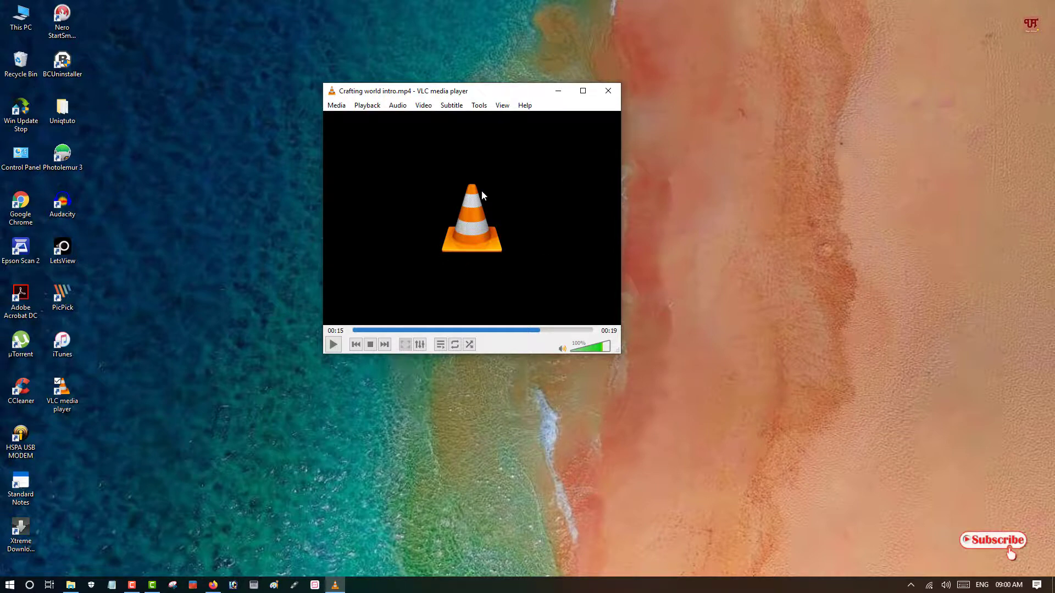
pyautogui.moveTo(523, 95); pyautogui.dragTo(561, 131)
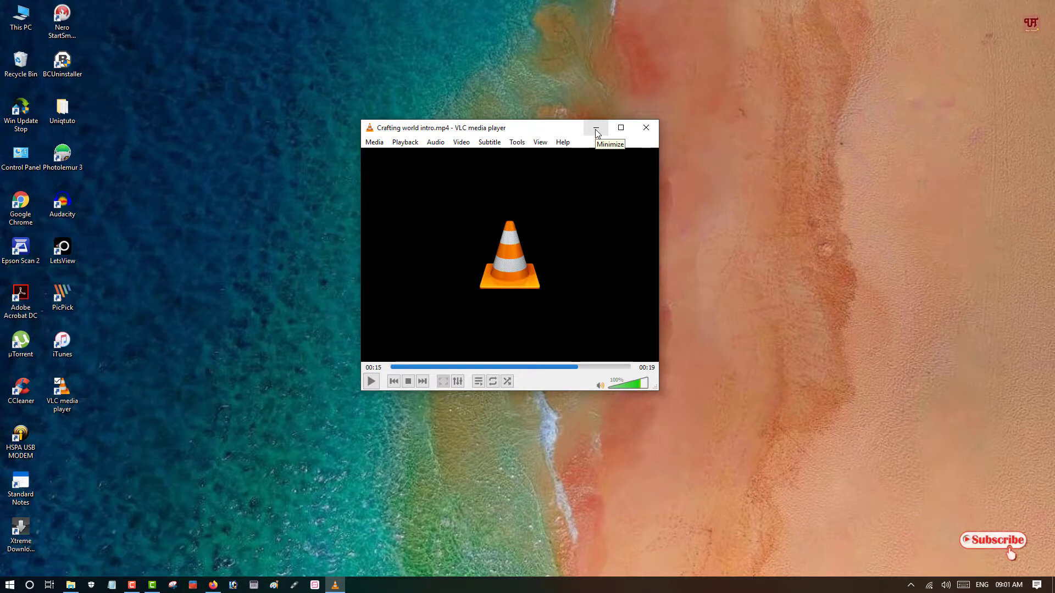
pyautogui.click(597, 130)
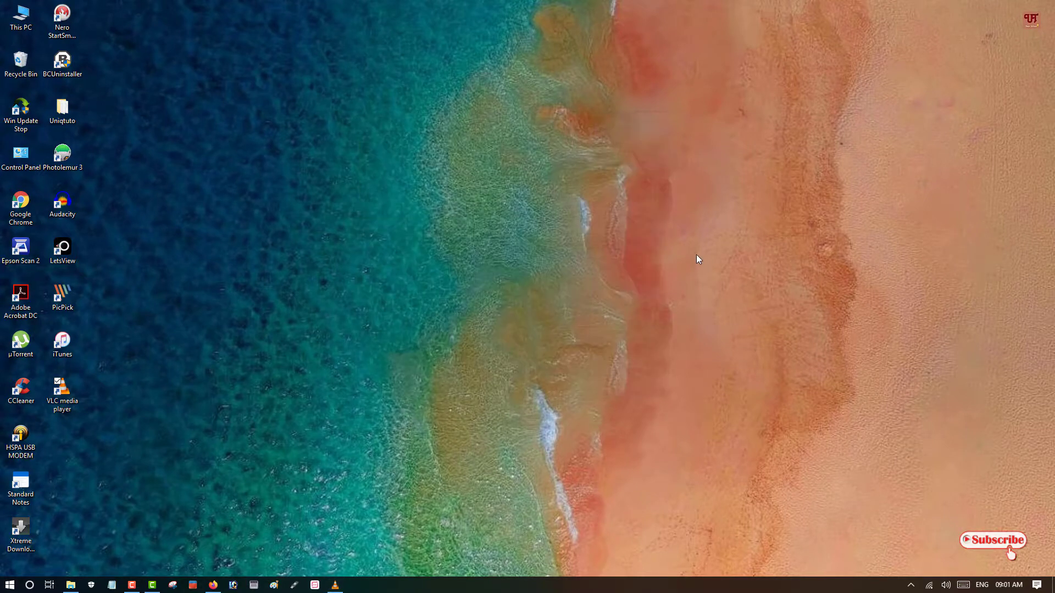